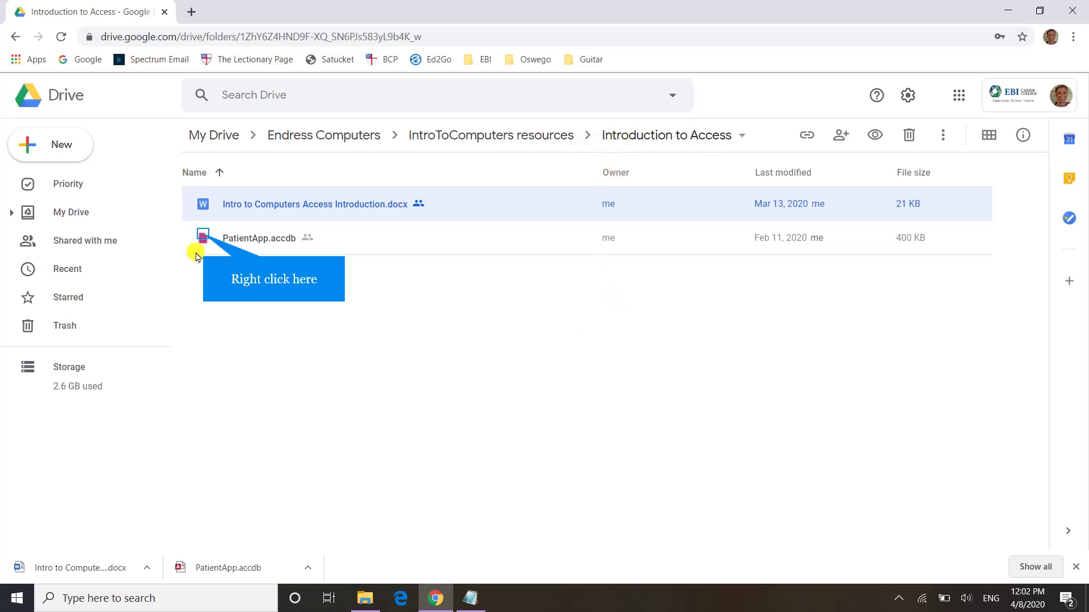
# Download PatientApp.accdb and Intro to Computers Access Introduction.docx from the Introduction to Access folder.
pyautogui.rightClick(203, 238)
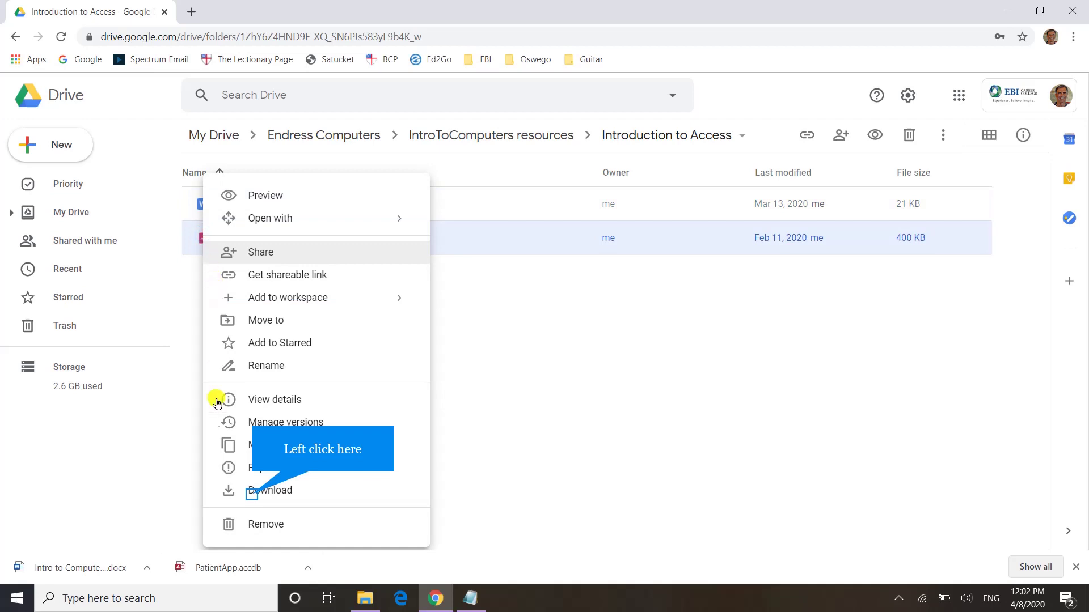
pyautogui.click(251, 492)
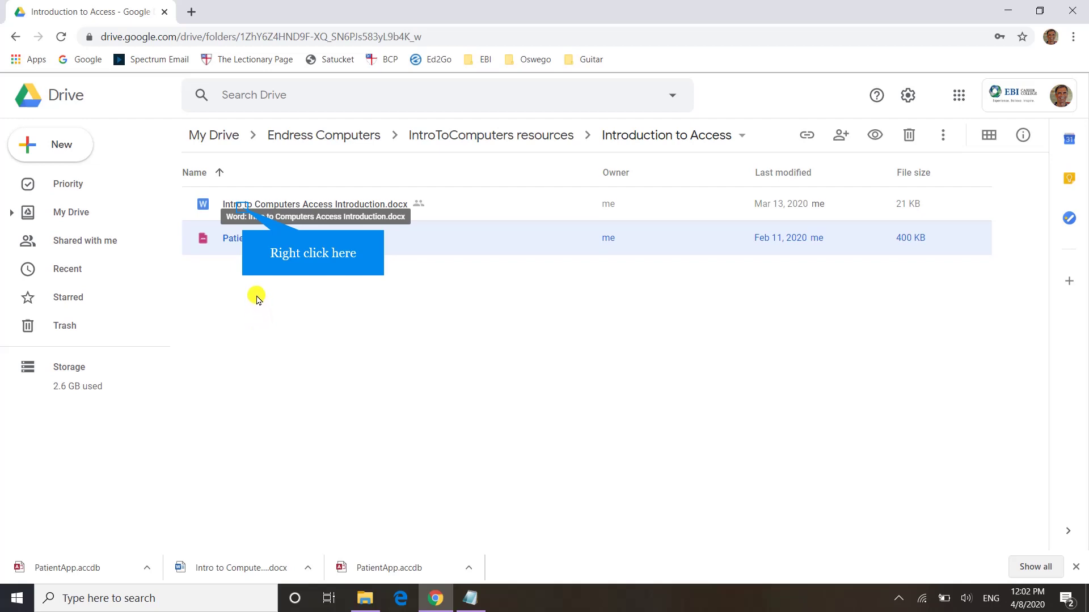
pyautogui.rightClick(243, 212)
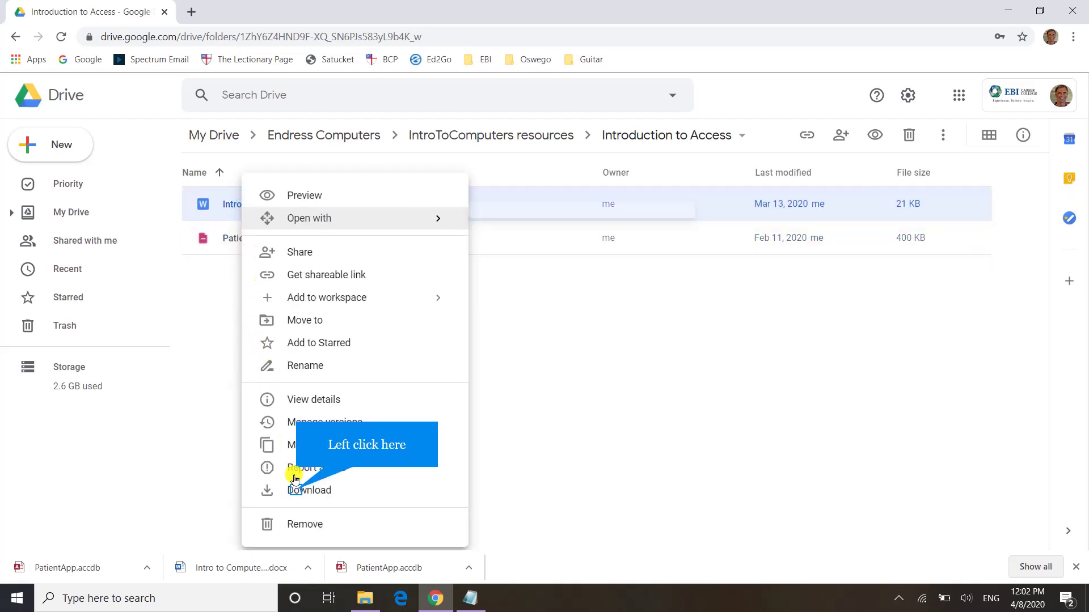
pyautogui.click(295, 488)
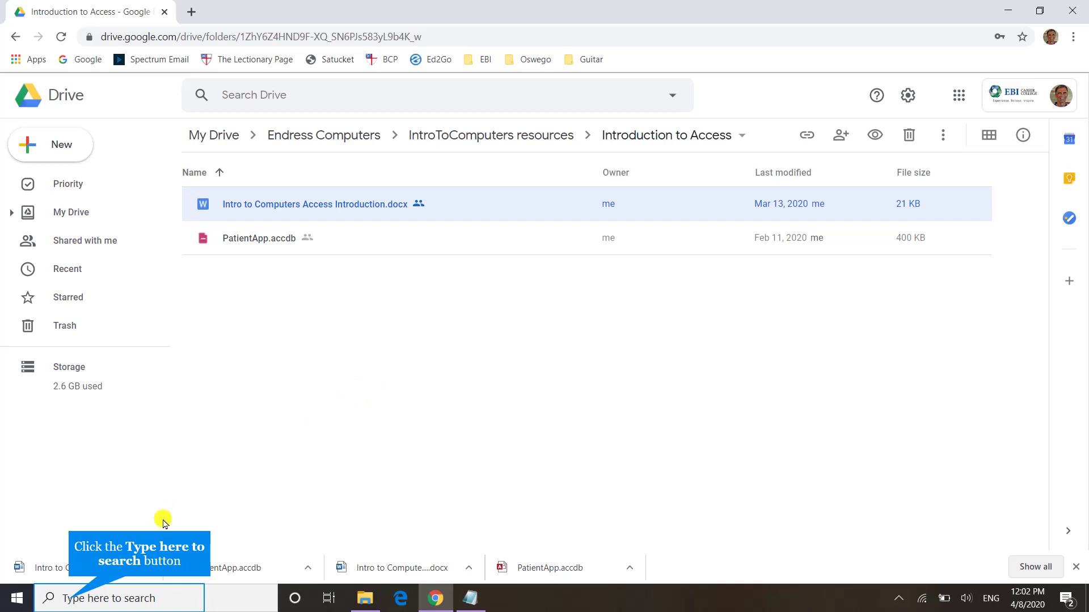
# Find and launch Microsoft Access on the computer and start a blank database.
pyautogui.click(68, 599)
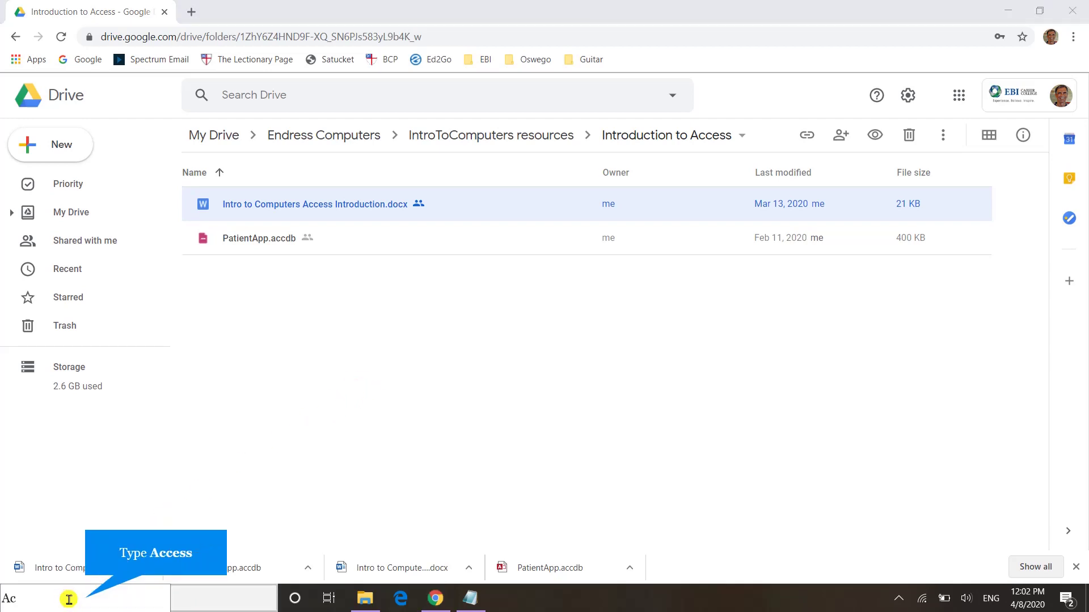
pyautogui.write('Access')
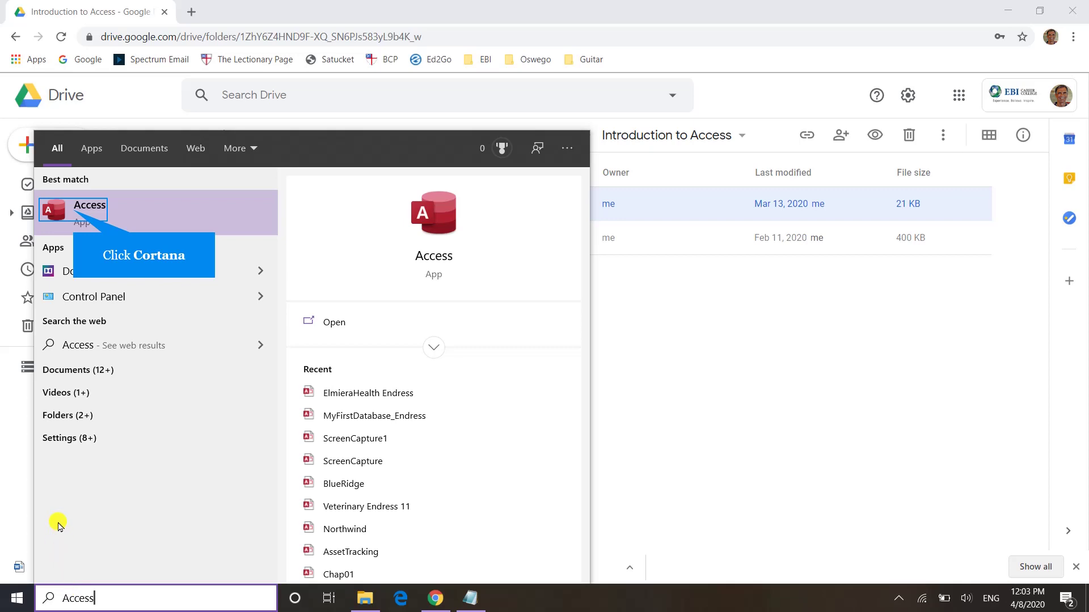
pyautogui.click(71, 216)
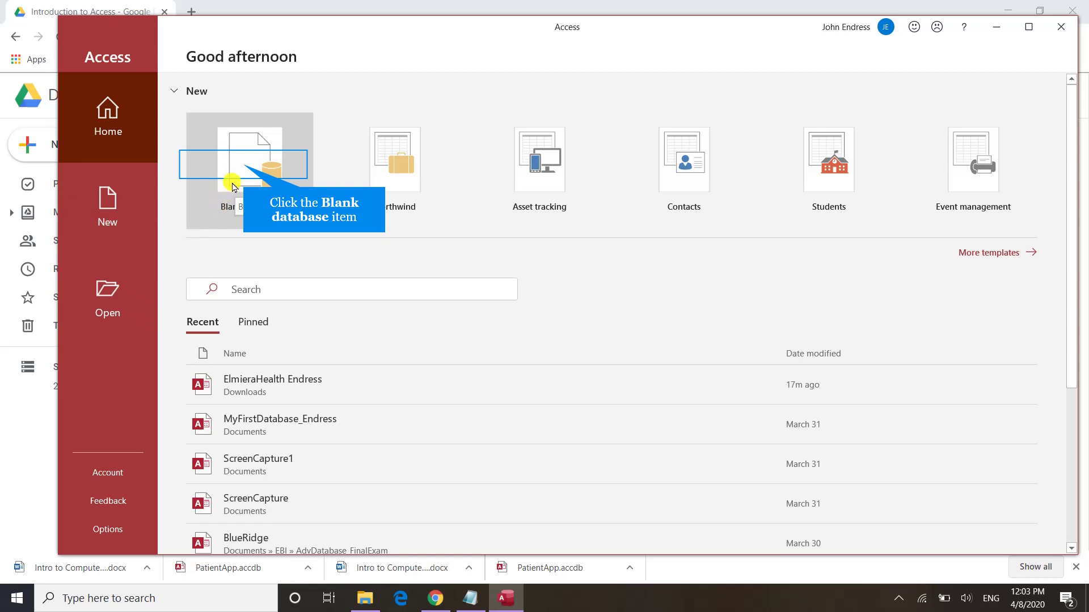
pyautogui.click(245, 166)
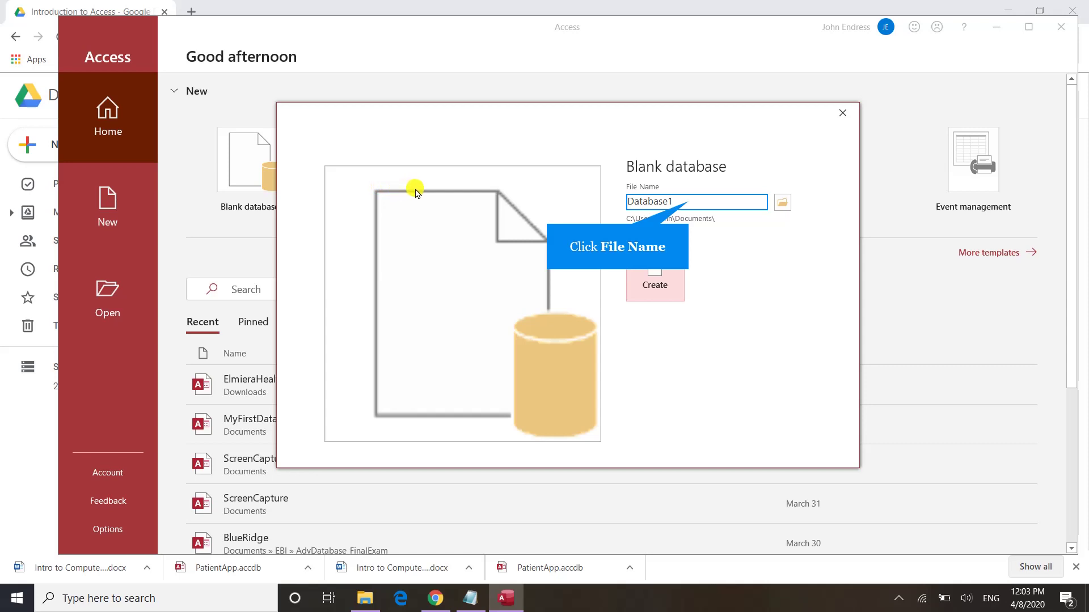
# Name the new database file "ElmiraHealth YourLastName" and choose the Downloads folder as its save location.
pyautogui.click(689, 202)
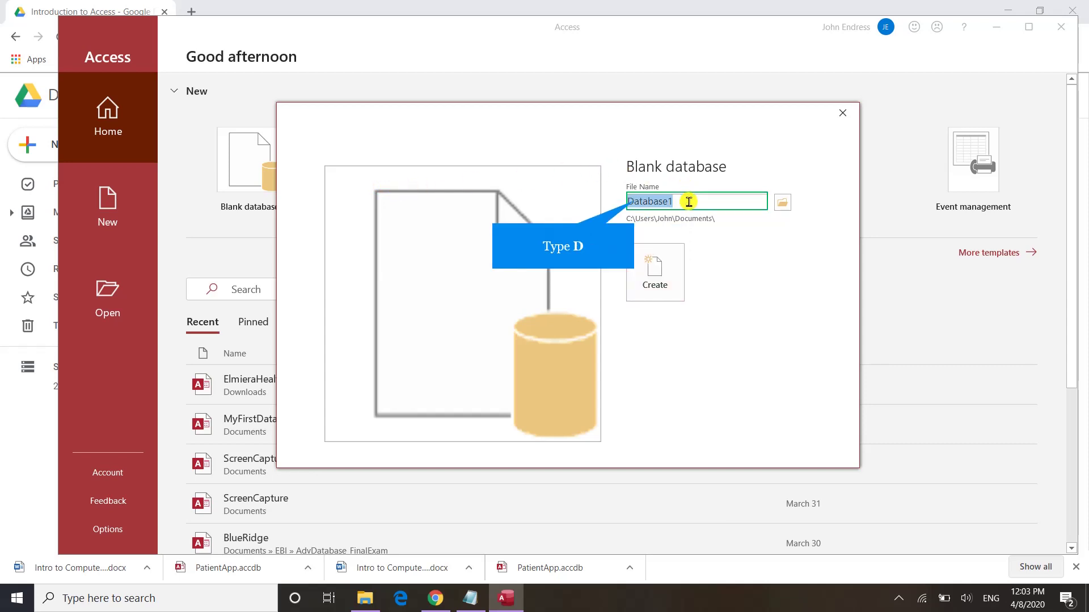
pyautogui.press('BackSpace')
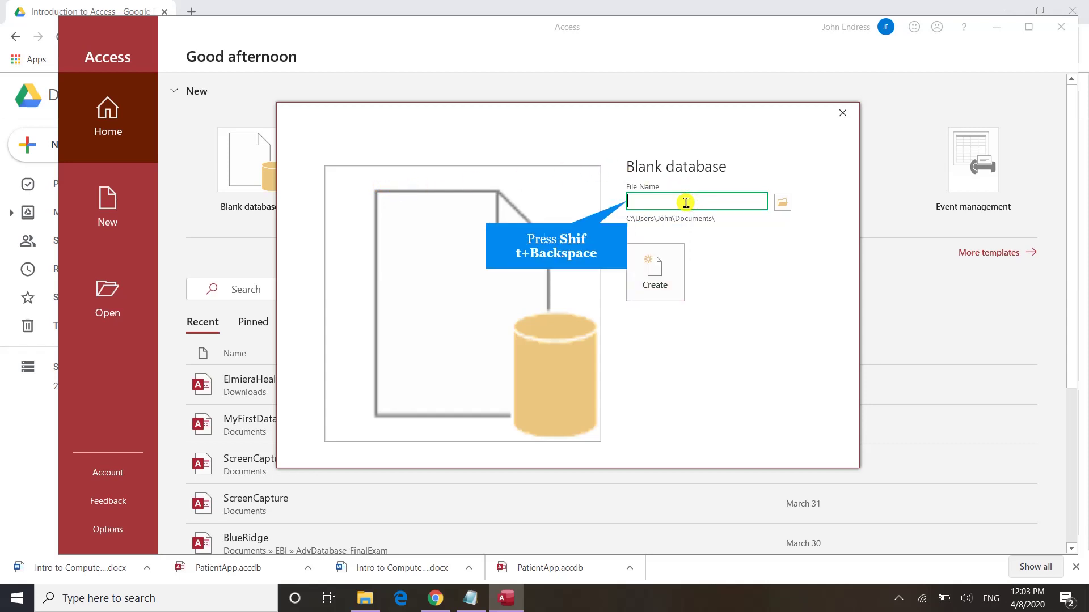
pyautogui.write('ElmiraHealth YourLastName')
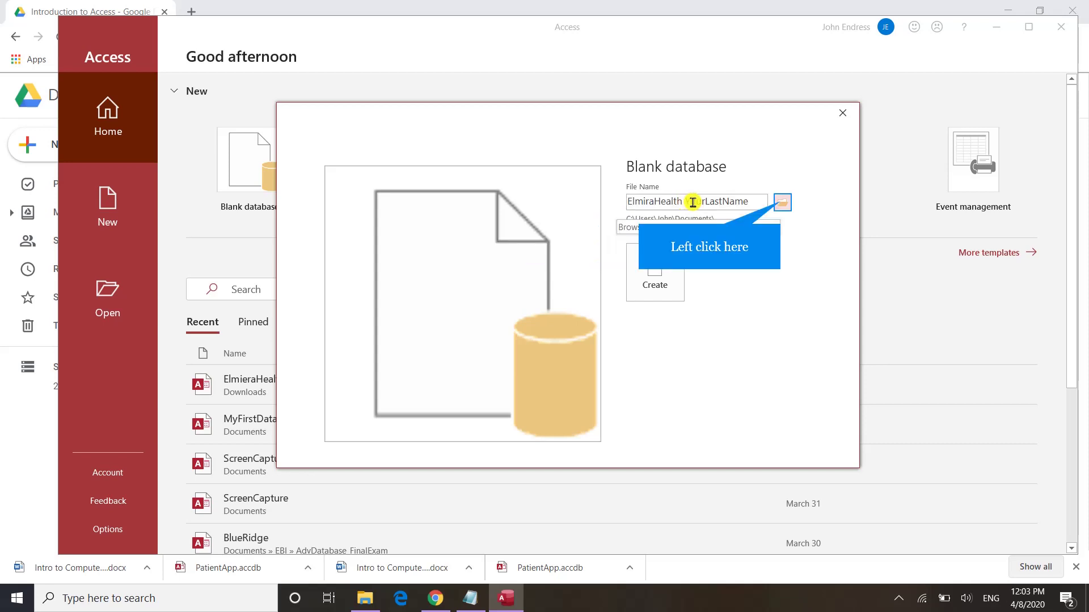
pyautogui.click(781, 203)
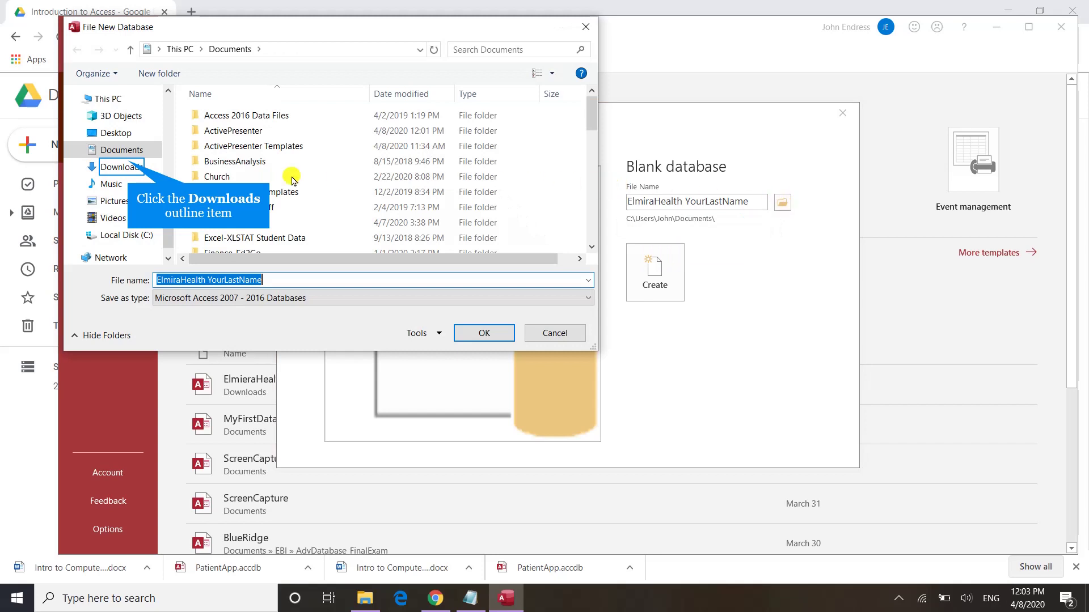
pyautogui.click(127, 167)
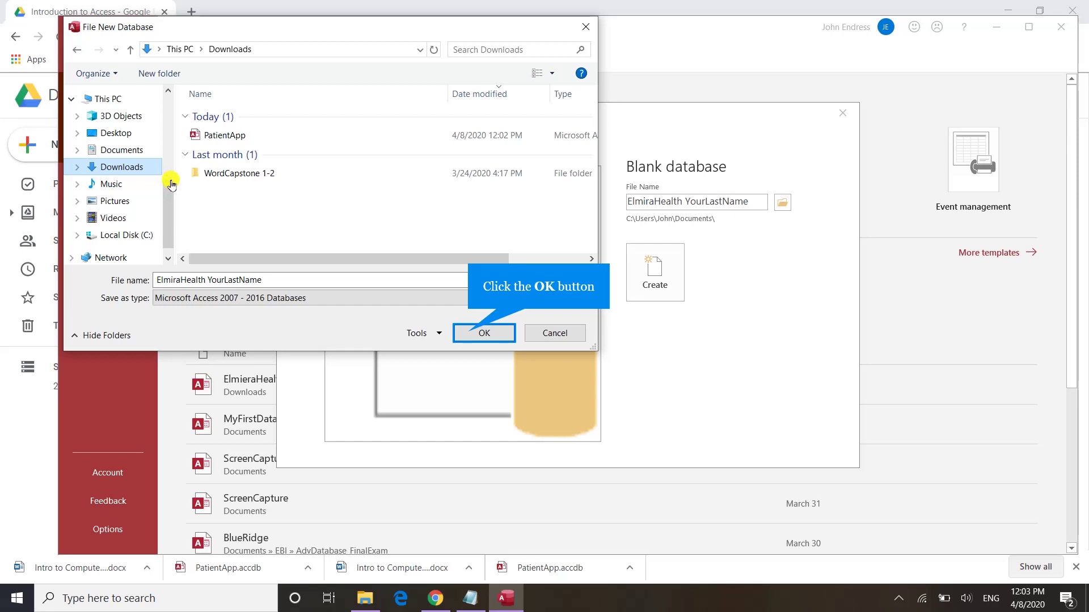
pyautogui.click(467, 332)
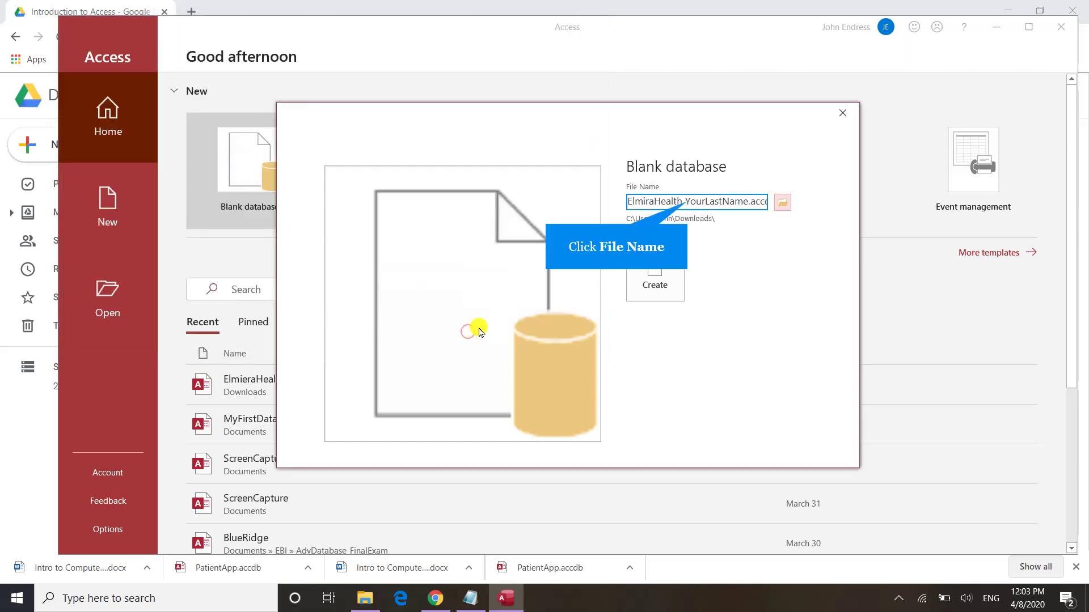
# Replace the YourLastName placeholder in the file name with the actual last name, keeping the .accdb extension, and create the database.
pyautogui.click(686, 201)
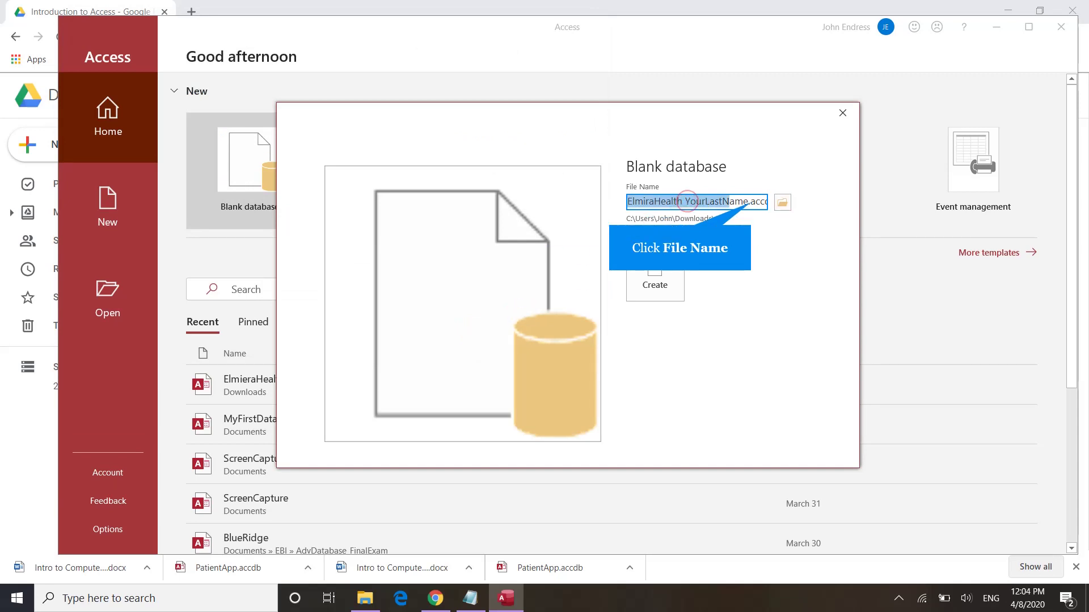
pyautogui.press('Left')
pyautogui.press('Left')
pyautogui.press('Left')
pyautogui.press('Left')
pyautogui.press('Left')
pyautogui.press('Left')
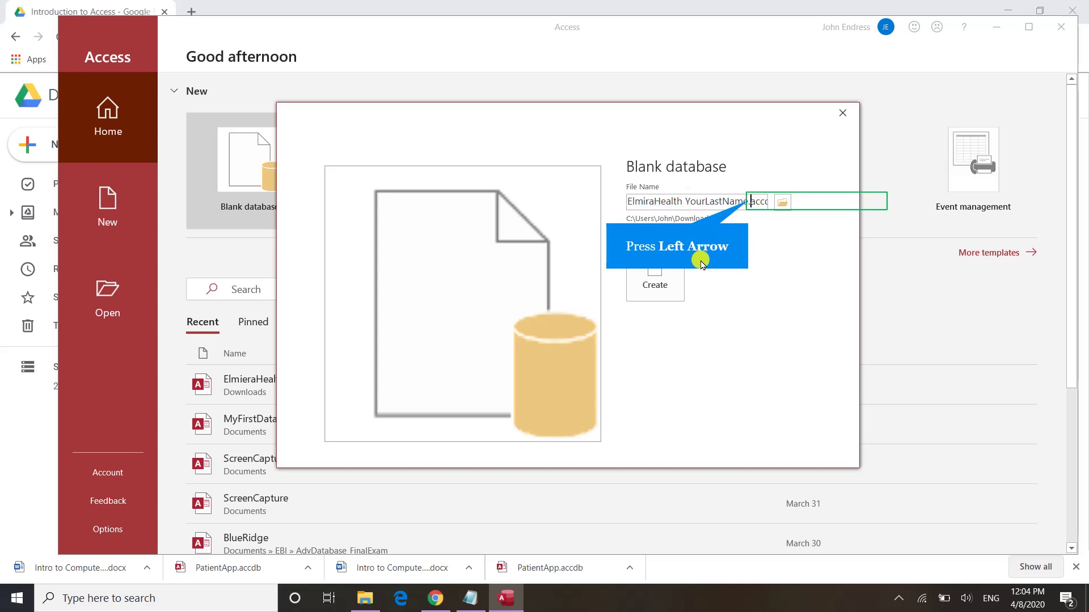
pyautogui.press('BackSpace')
pyautogui.press('BackSpace')
pyautogui.press('BackSpace')
pyautogui.press('BackSpace')
pyautogui.press('BackSpace')
pyautogui.press('BackSpace')
pyautogui.press('BackSpace')
pyautogui.press('BackSpace')
pyautogui.press('BackSpace')
pyautogui.press('BackSpace')
pyautogui.press('BackSpace')
pyautogui.press('BackSpace')
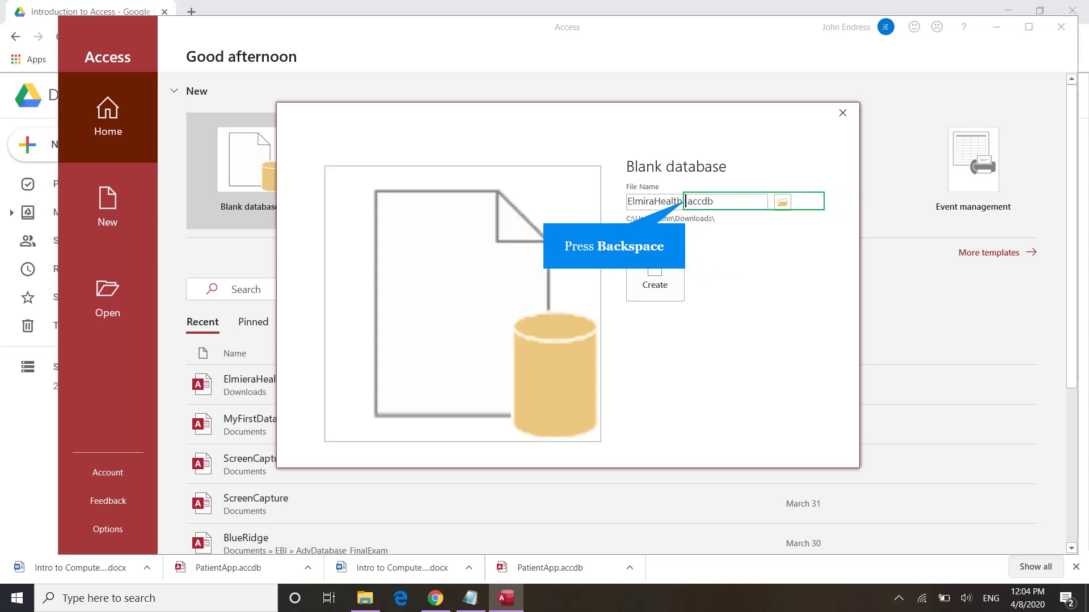
pyautogui.write('Endress')
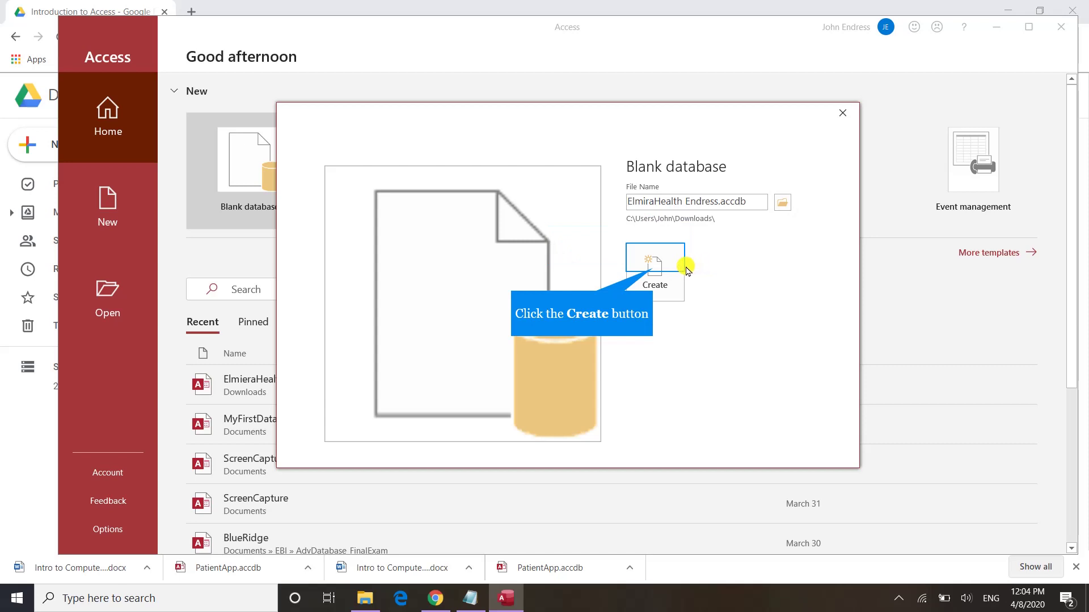
pyautogui.click(655, 272)
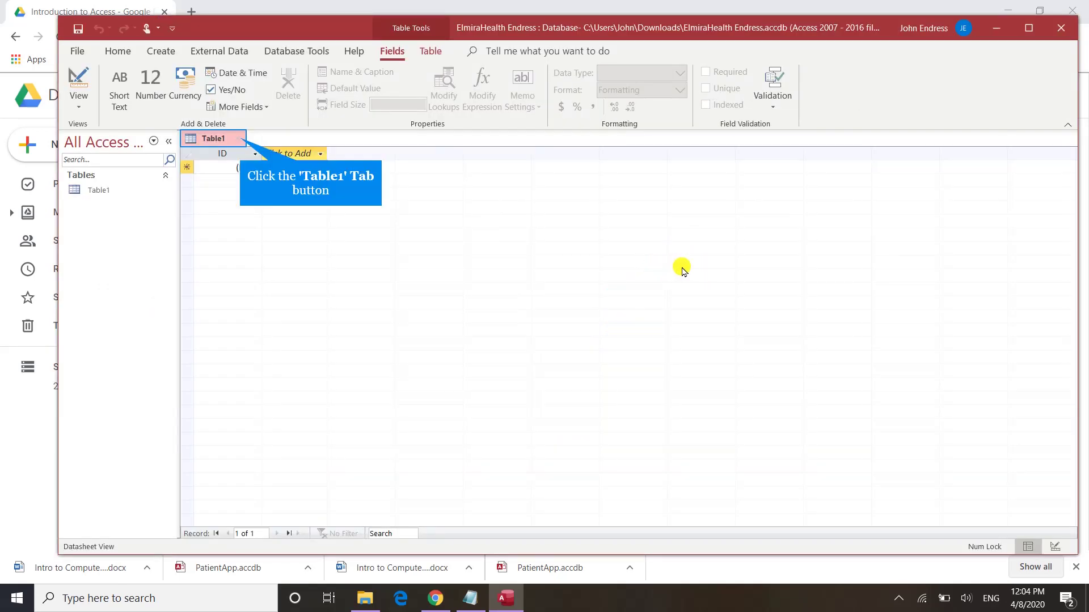
# Close the default Table1 datasheet and create a new table in Design view.
pyautogui.click(241, 141)
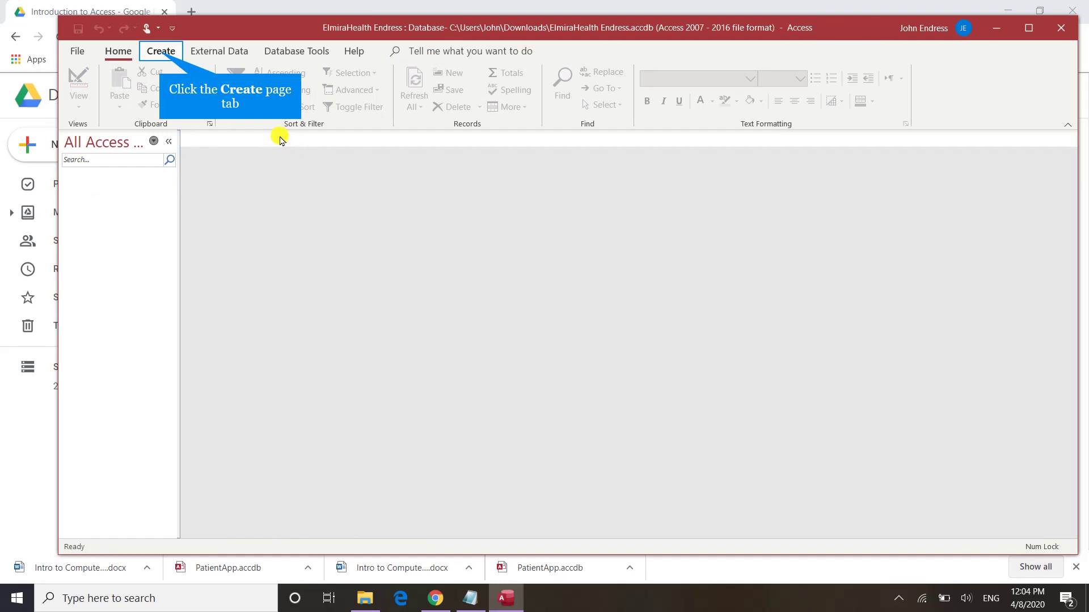
pyautogui.click(161, 54)
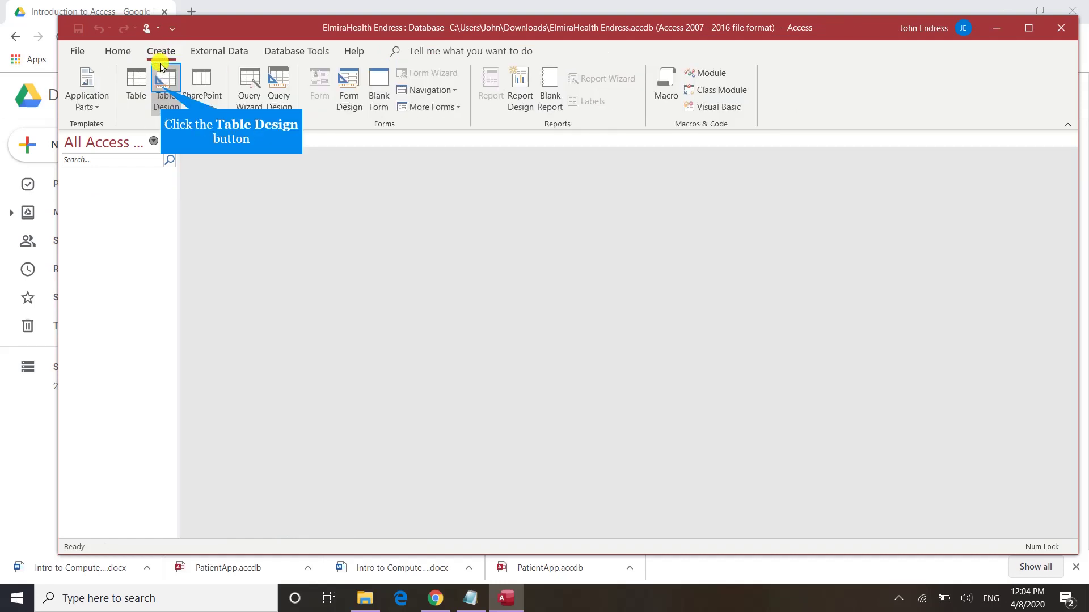
pyautogui.click(162, 91)
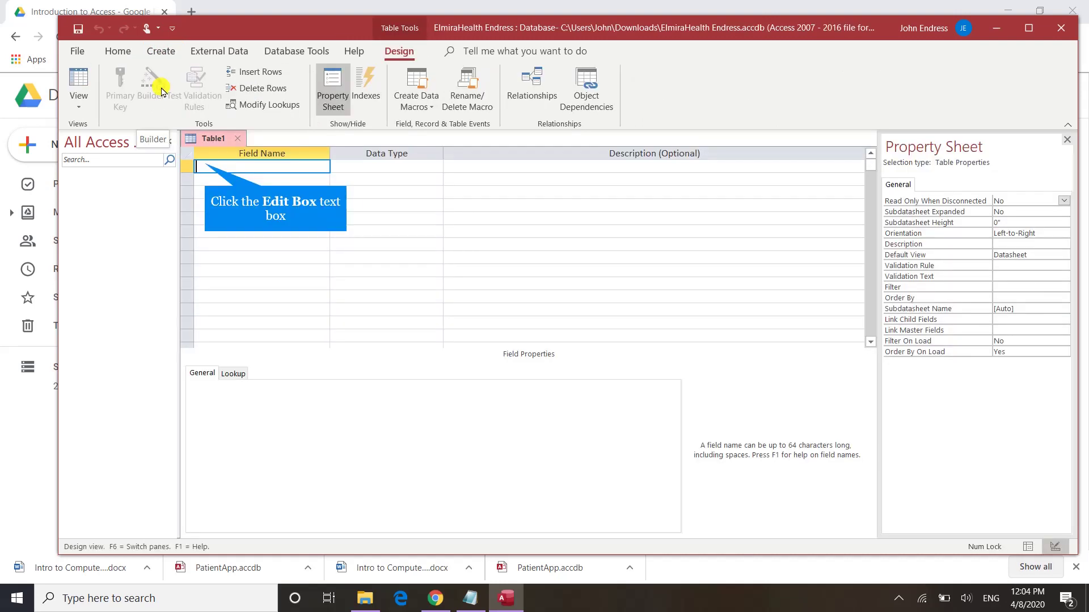
# Define the first two table fields as UPID and PatientFirst, both with the Short Text data type.
pyautogui.click(205, 164)
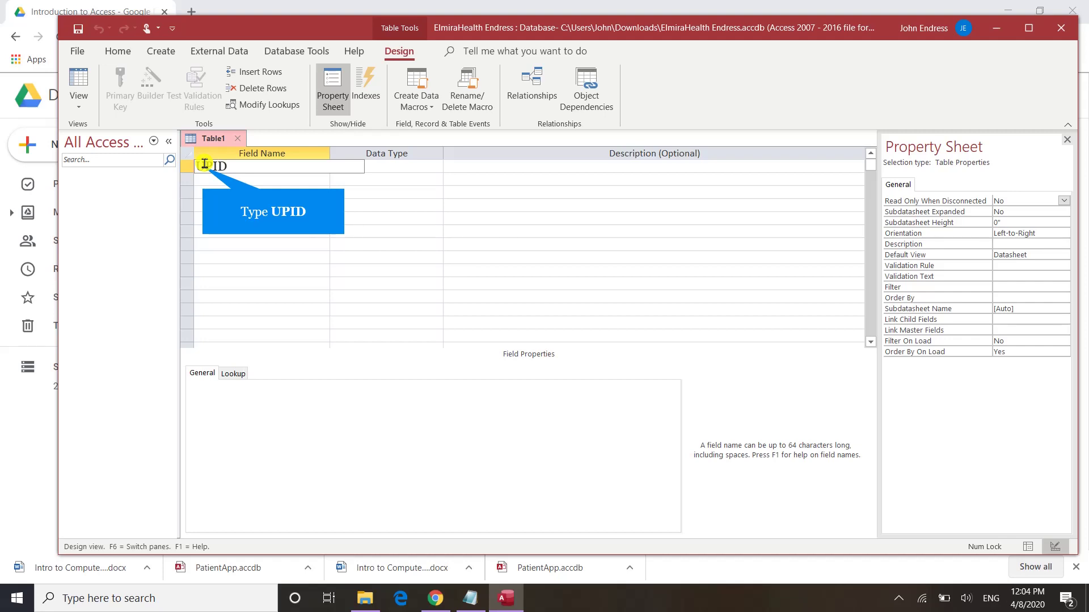
pyautogui.press('Tab')
pyautogui.press('Tab')
pyautogui.press('Tab')
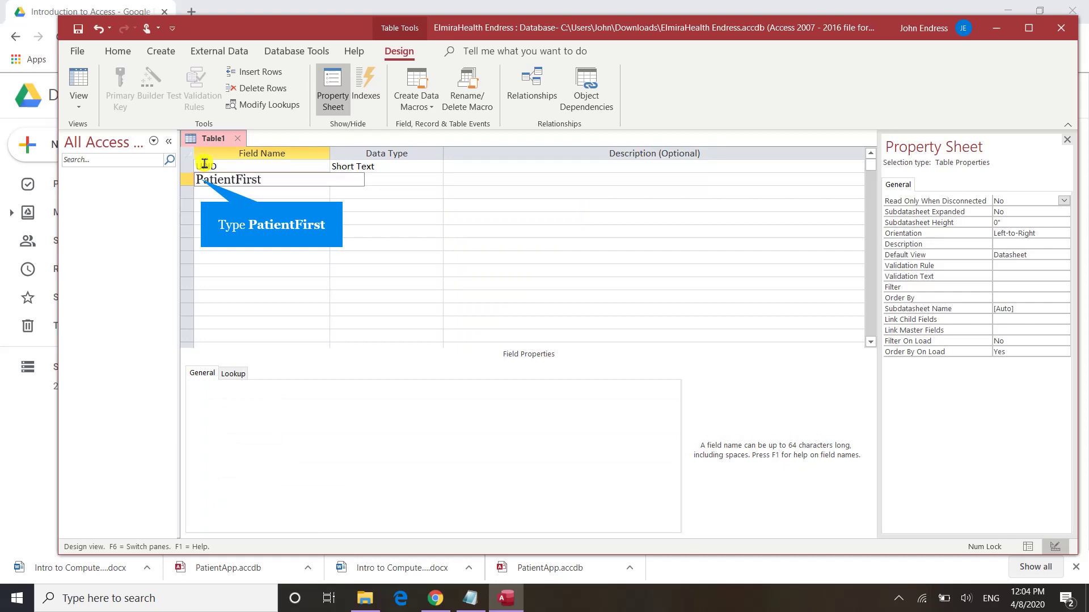
pyautogui.press('Tab')
pyautogui.press('Tab')
pyautogui.press('Tab')
# Add PatientLast and Address fields below PatientFirst, both with the Short Text data type.
pyautogui.write('p')
pyautogui.press('BackSpace')
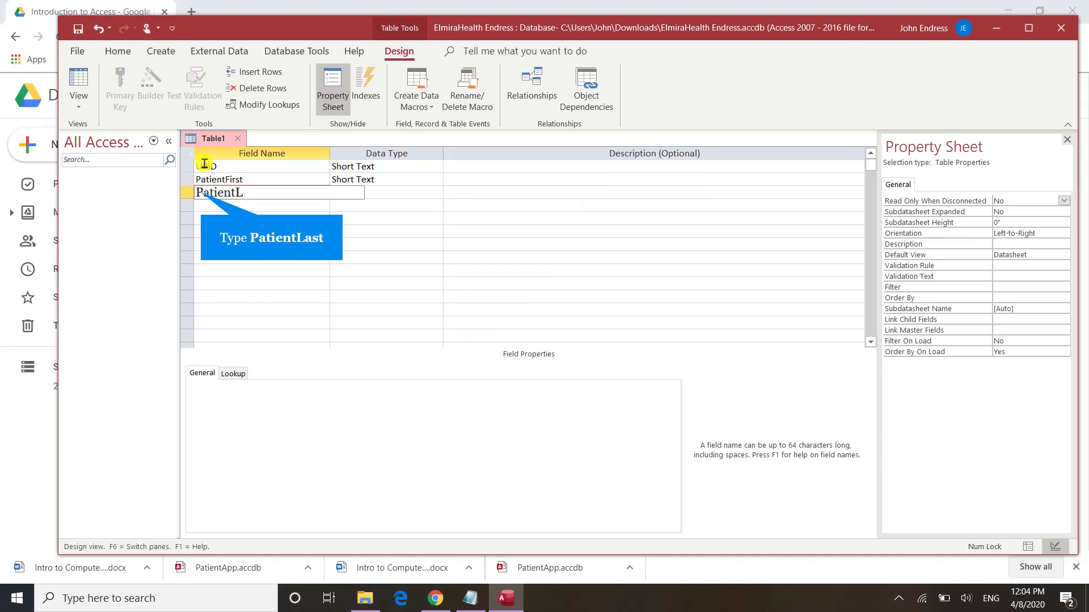
pyautogui.press('Tab')
pyautogui.press('Tab')
pyautogui.press('Tab')
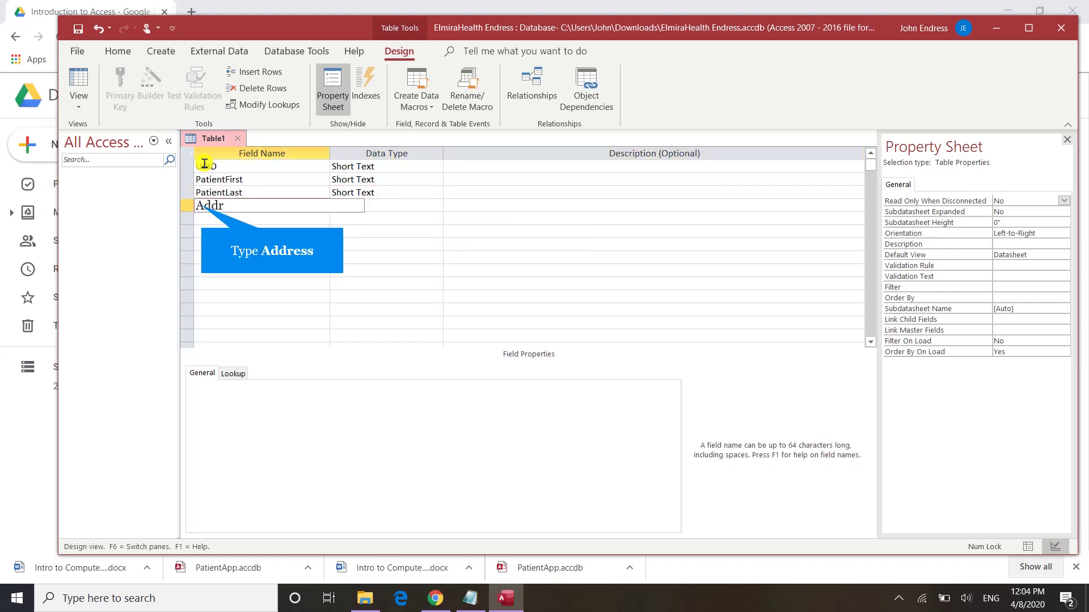
pyautogui.write('e')
pyautogui.press('Tab')
pyautogui.press('Tab')
pyautogui.press('Tab')
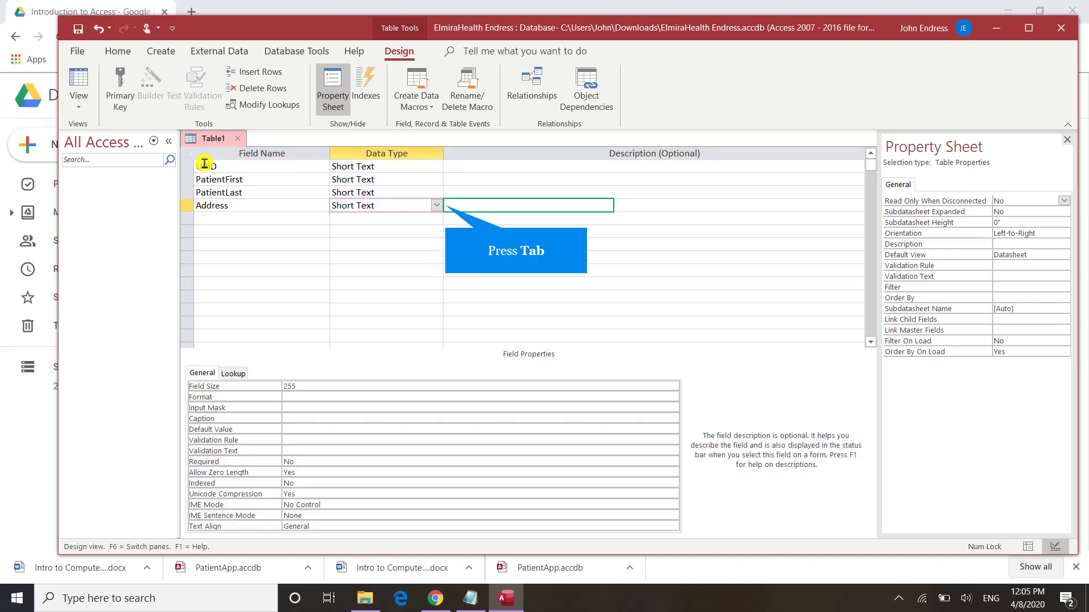
# Add City and Zip fields below Address, both with the Short Text data type.
pyautogui.write('Ci')
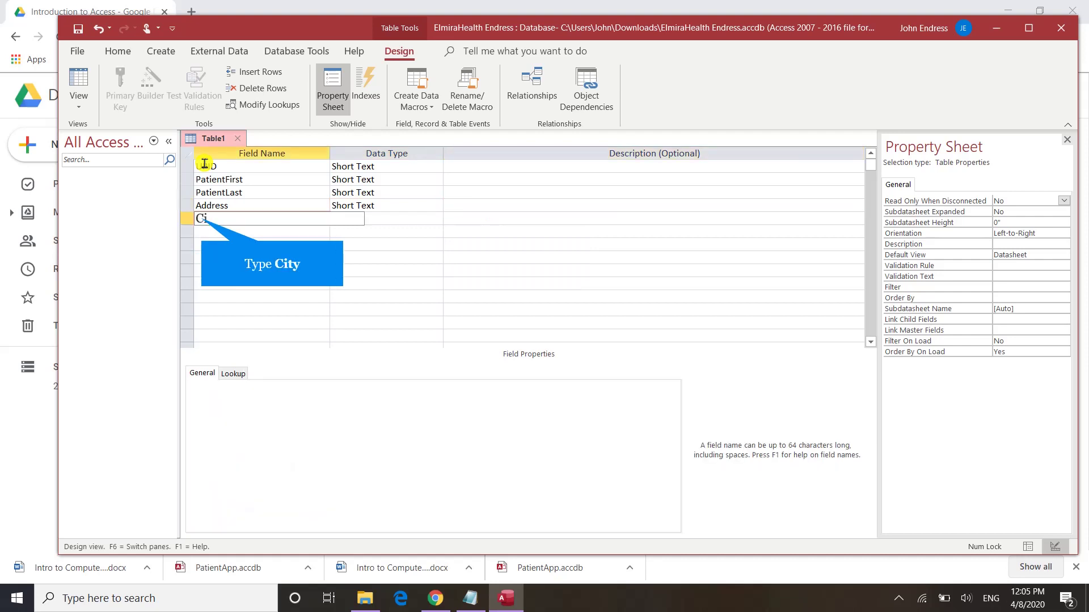
pyautogui.write('ty')
pyautogui.press('Tab')
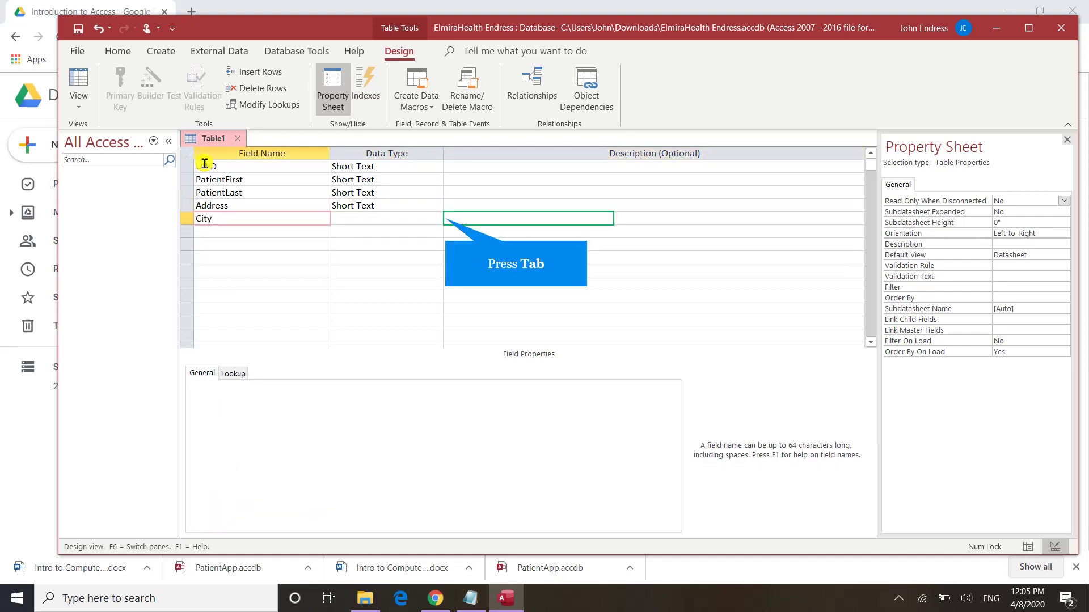
pyautogui.press('Tab')
pyautogui.write('Z')
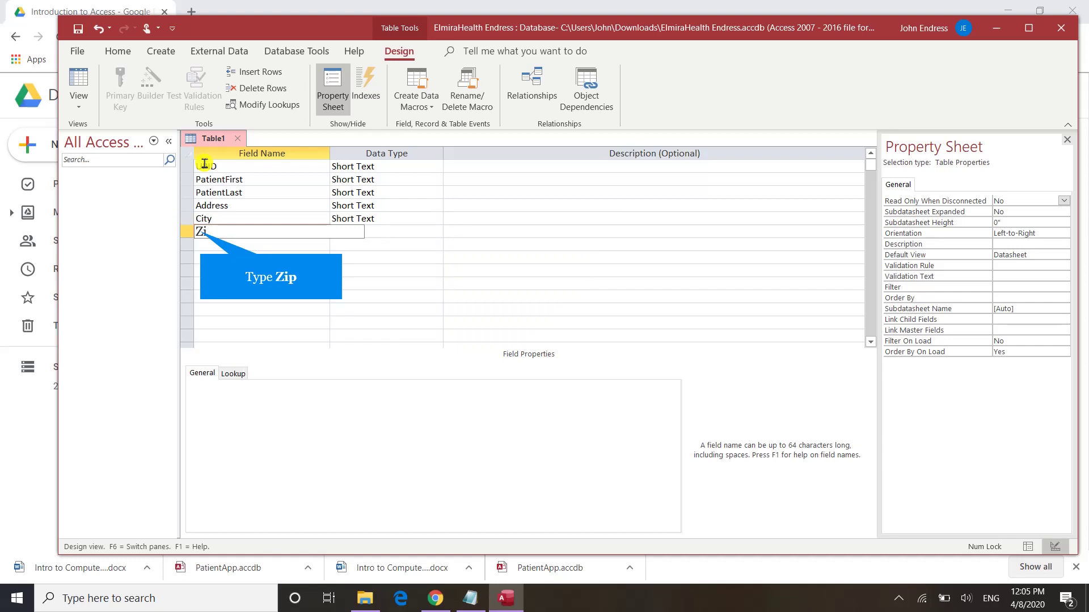
pyautogui.press('Tab')
pyautogui.press('Tab')
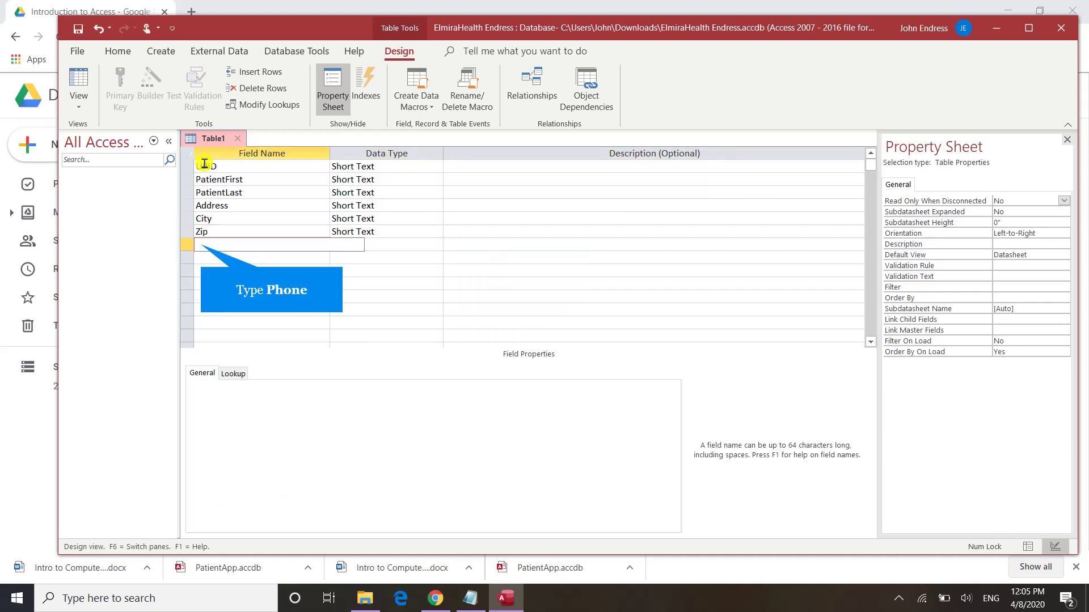
# Add Phone and HI-Carrier fields below Zip, both with the Short Text data type.
pyautogui.write('Phone')
pyautogui.press('Tab')
pyautogui.press('Tab')
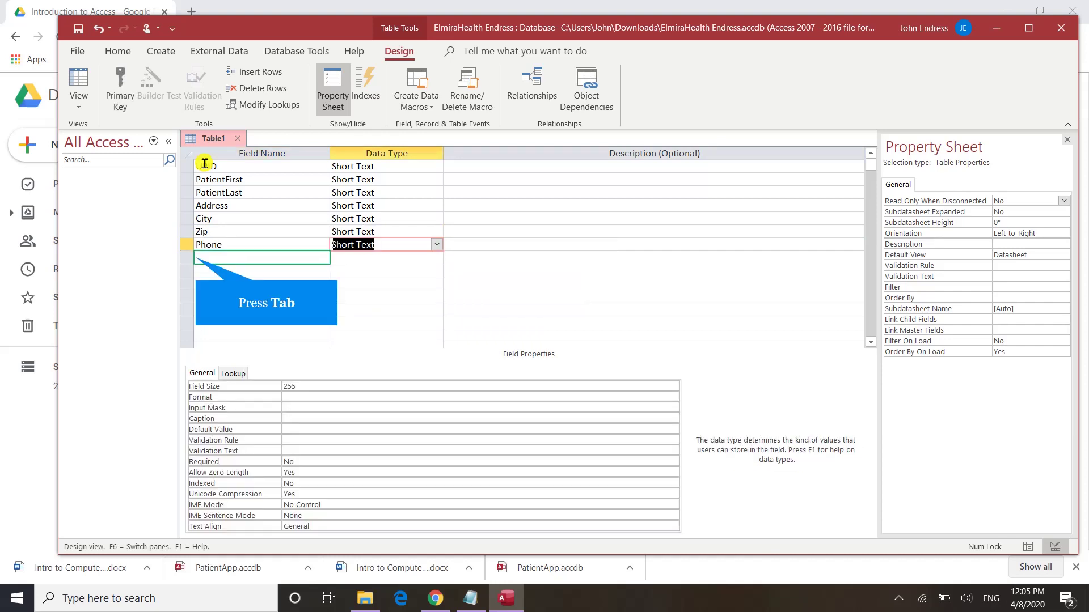
pyautogui.press('Tab')
pyautogui.write('Hi')
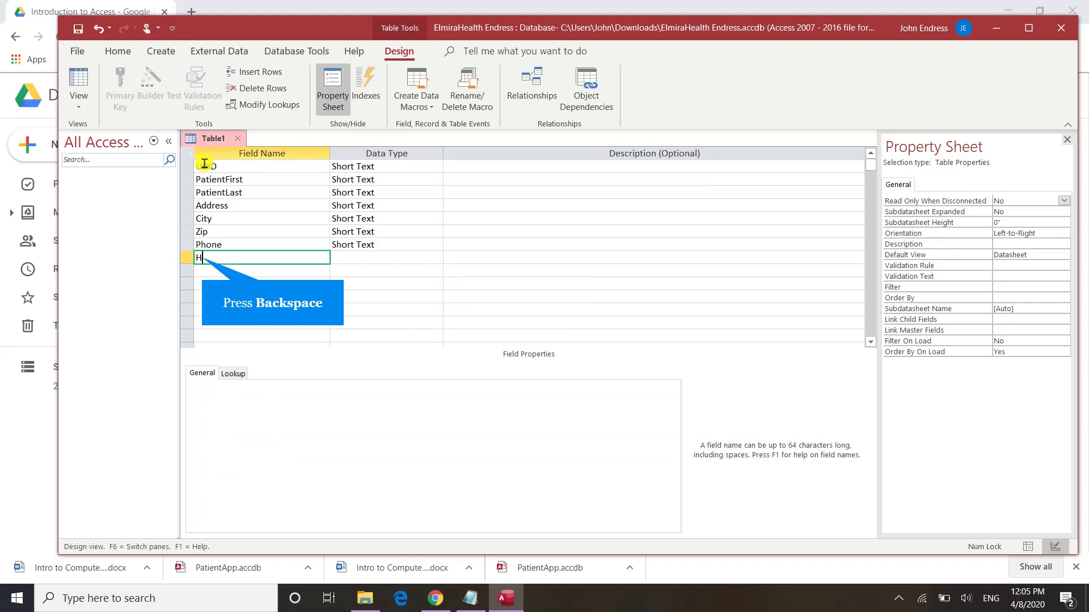
pyautogui.press('BackSpace')
pyautogui.write('I-Ca')
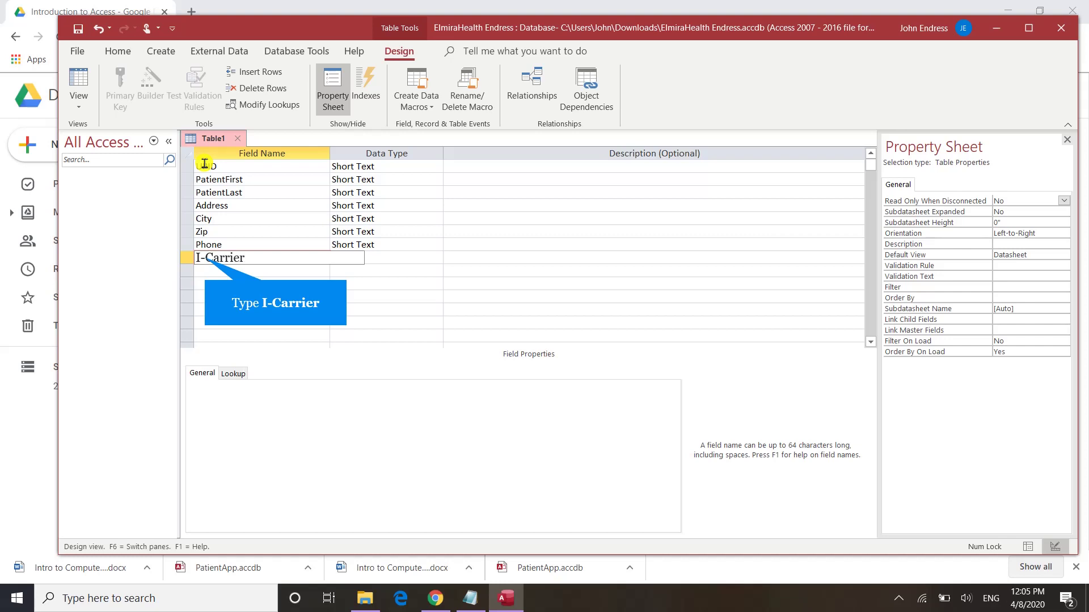
pyautogui.write('rrier')
pyautogui.press('Tab')
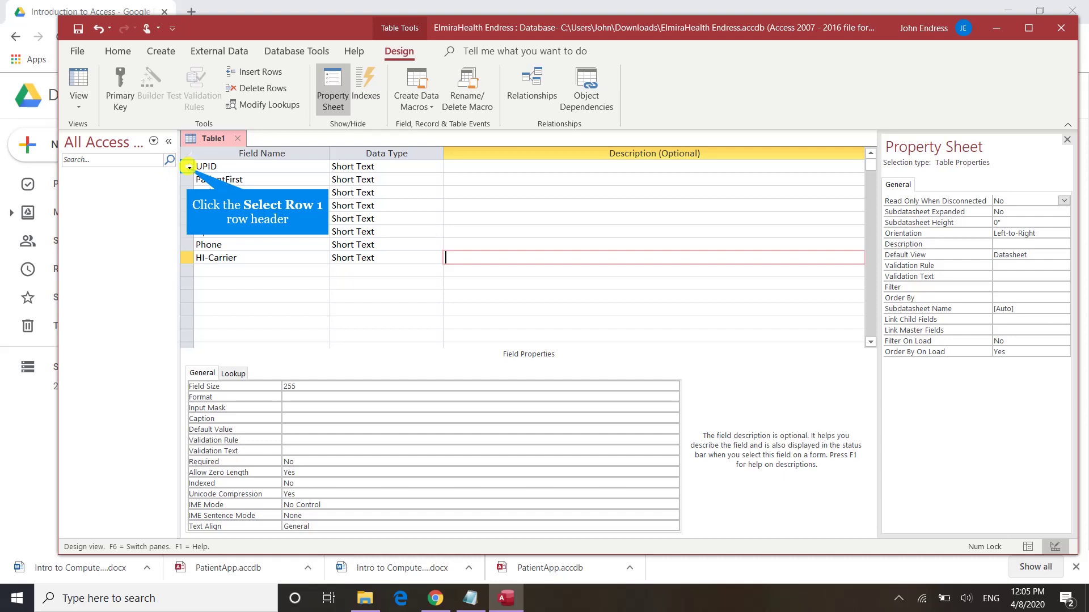
# Set the UPID field as the table's primary key.
pyautogui.click(187, 166)
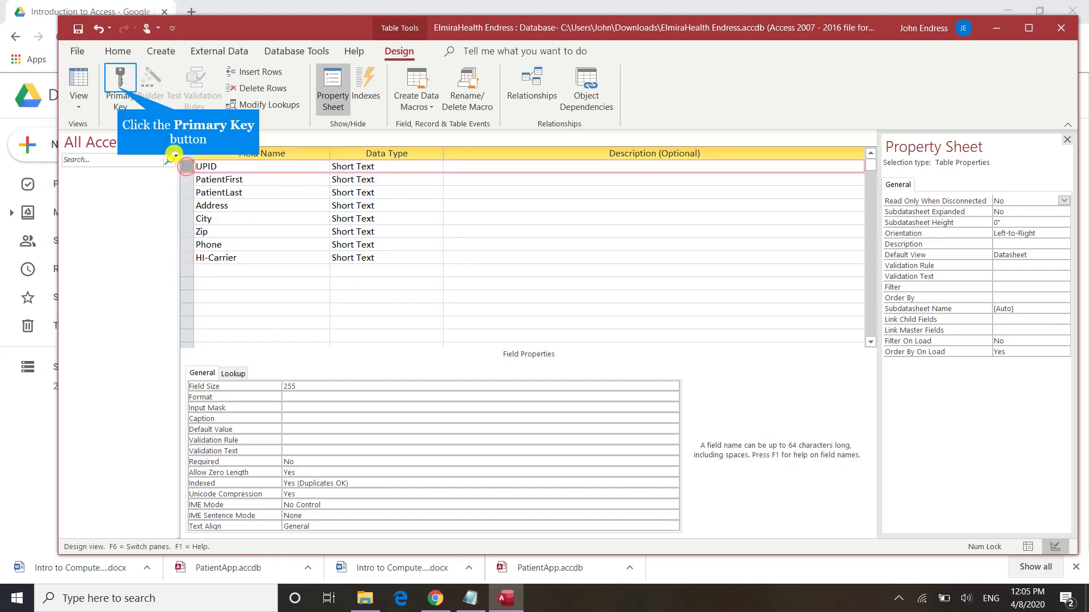
pyautogui.click(119, 91)
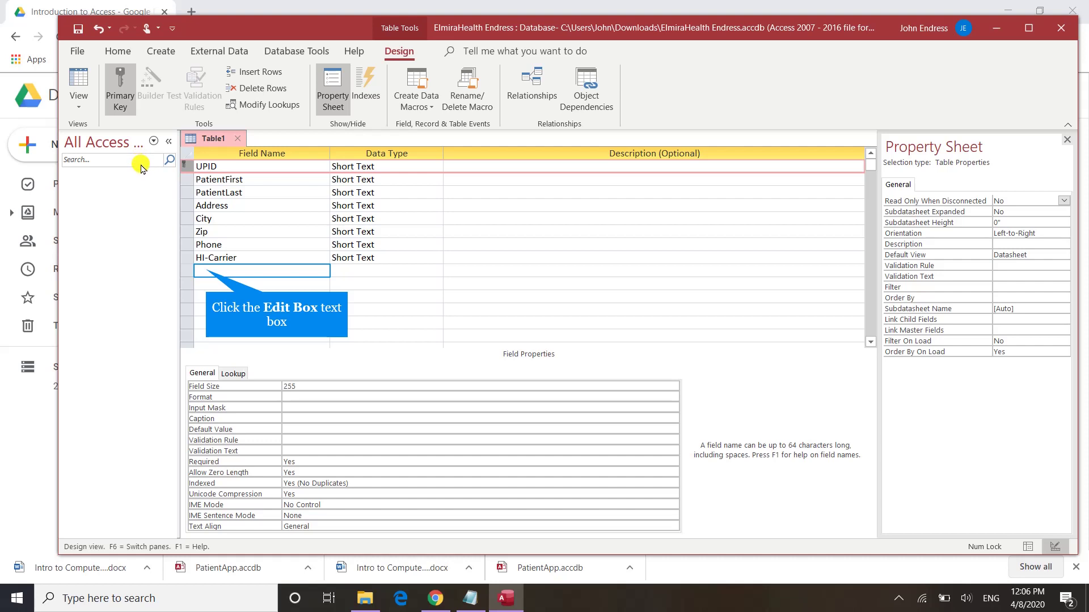
# Add a State field with the Short Text data type and move its row between City and Zip.
pyautogui.click(204, 270)
pyautogui.write('Sta')
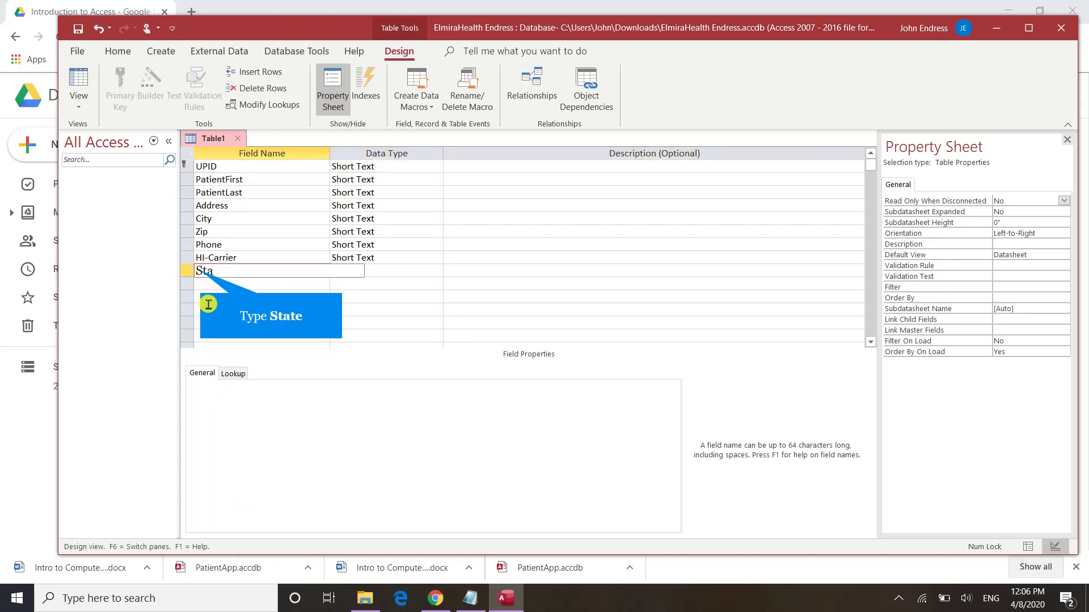
pyautogui.press('Tab')
pyautogui.press('Tab')
pyautogui.press('Tab')
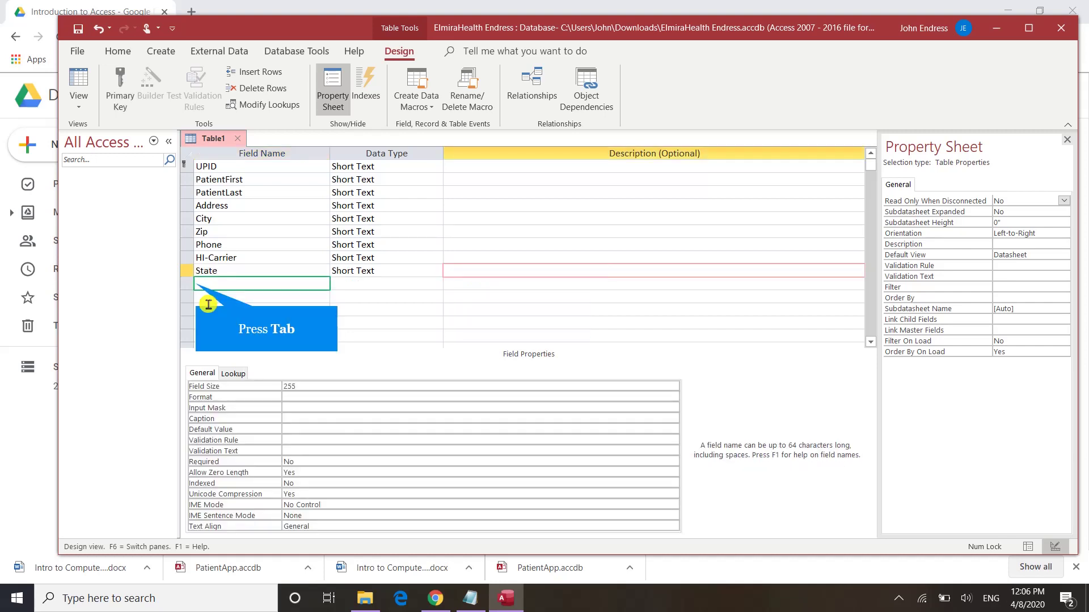
pyautogui.click(188, 272)
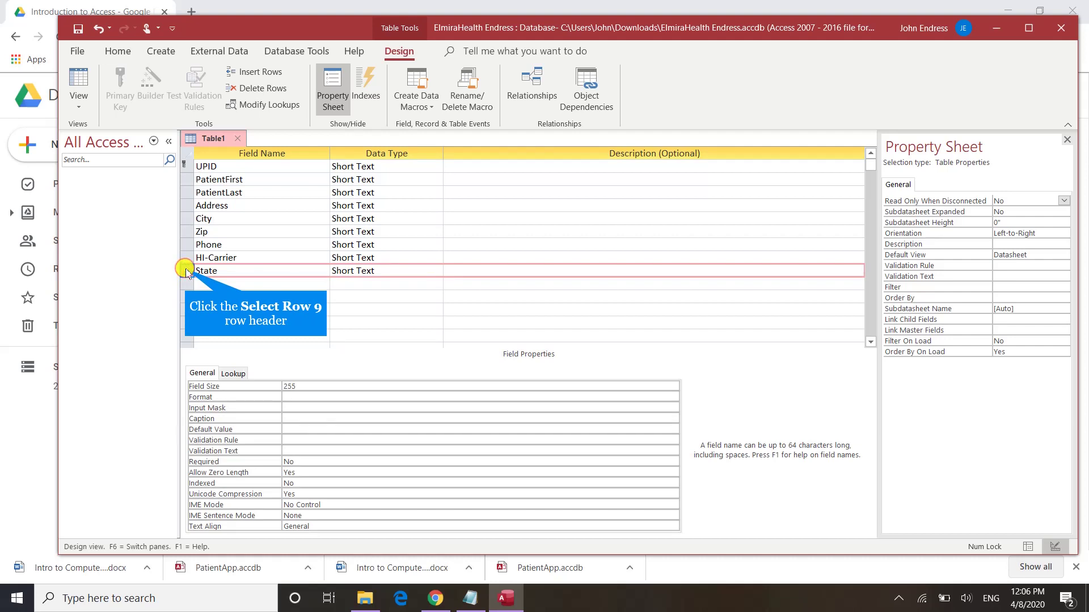
pyautogui.moveTo(186, 271); pyautogui.dragTo(179, 233)
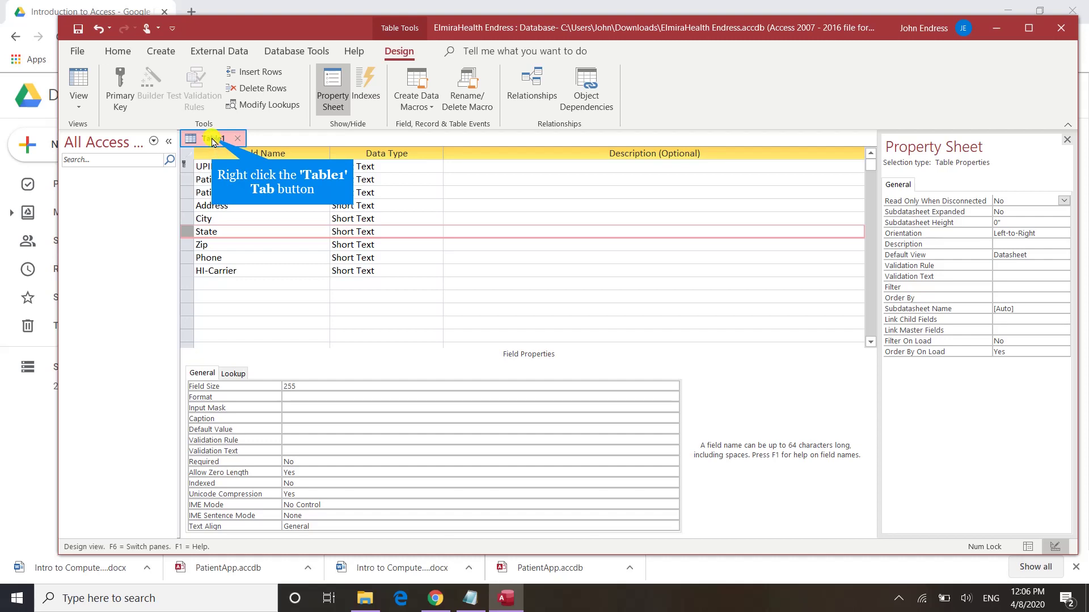
# Save the new table under the name Patients.
pyautogui.rightClick(213, 142)
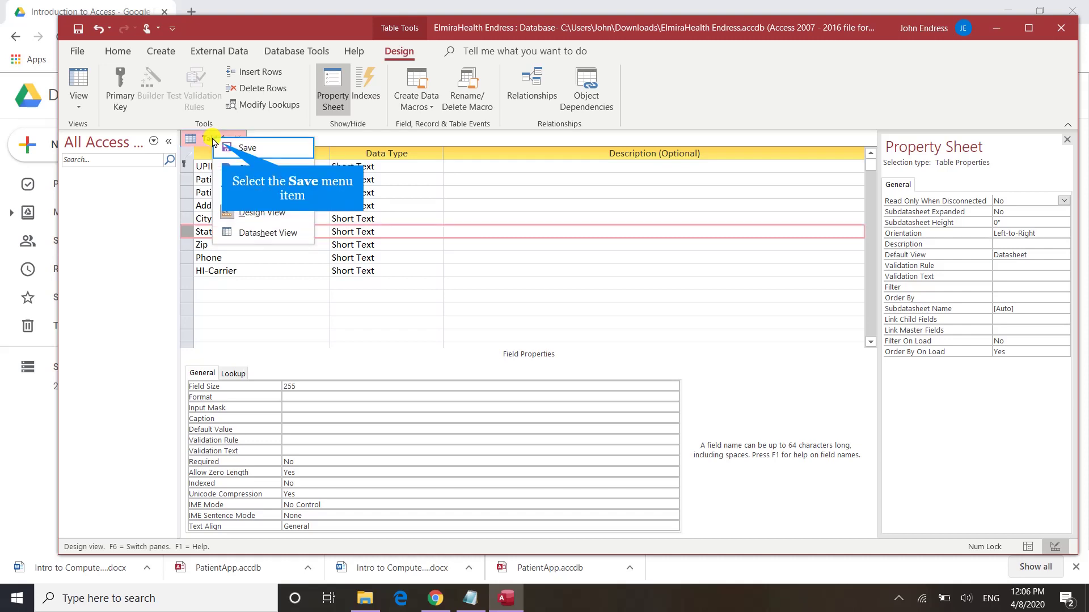
pyautogui.click(223, 149)
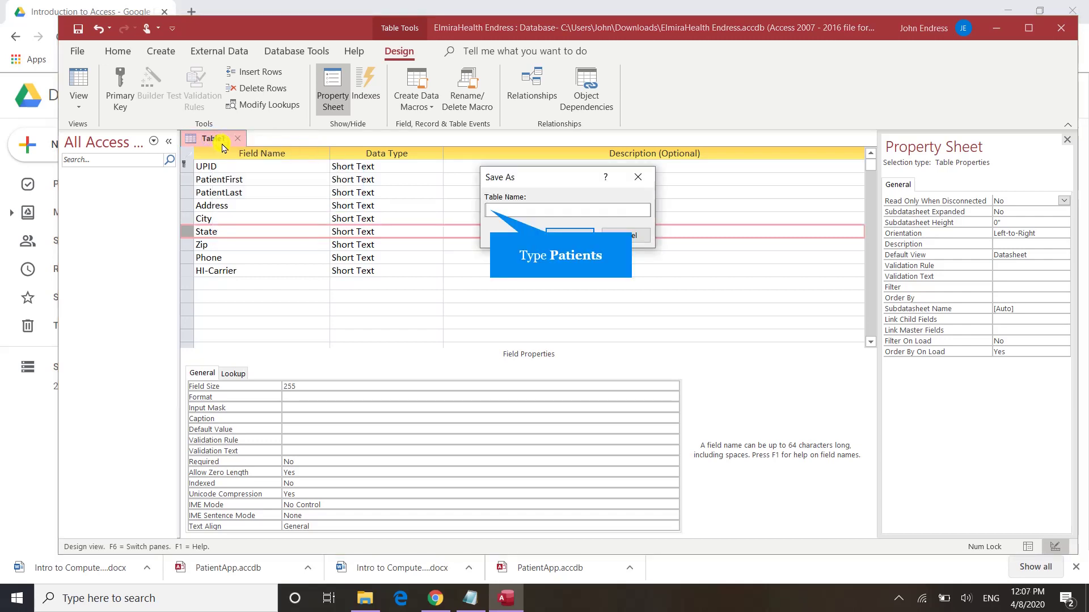
pyautogui.write('P')
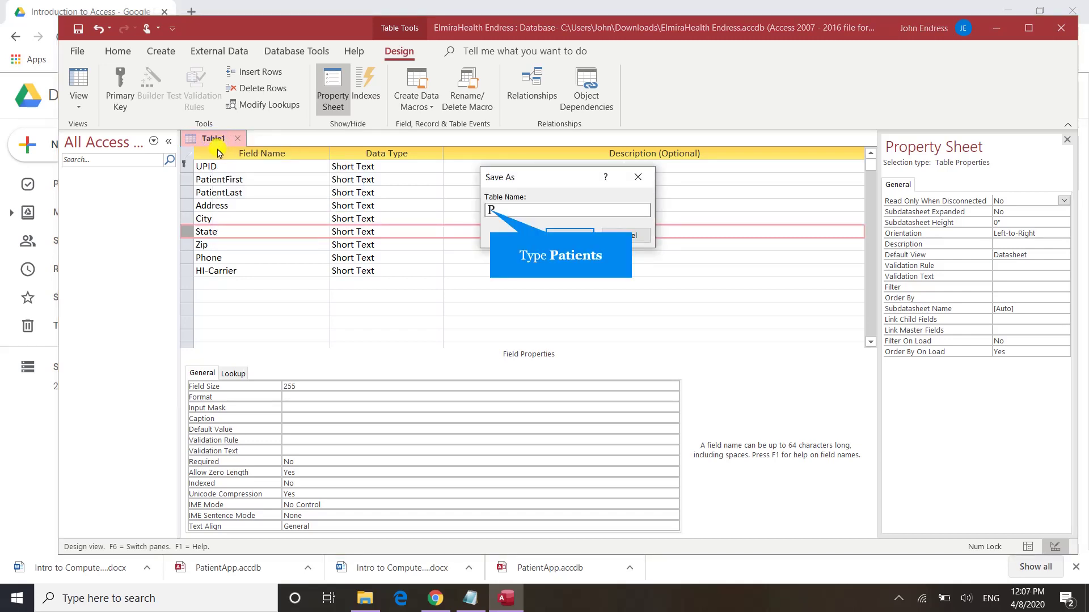
pyautogui.write('atient')
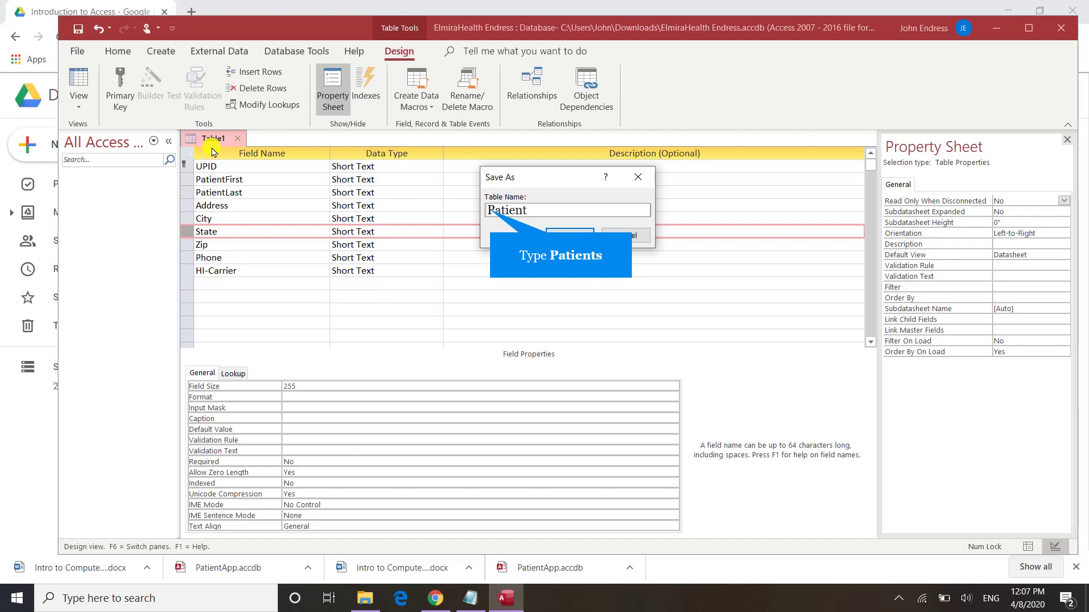
pyautogui.write('s')
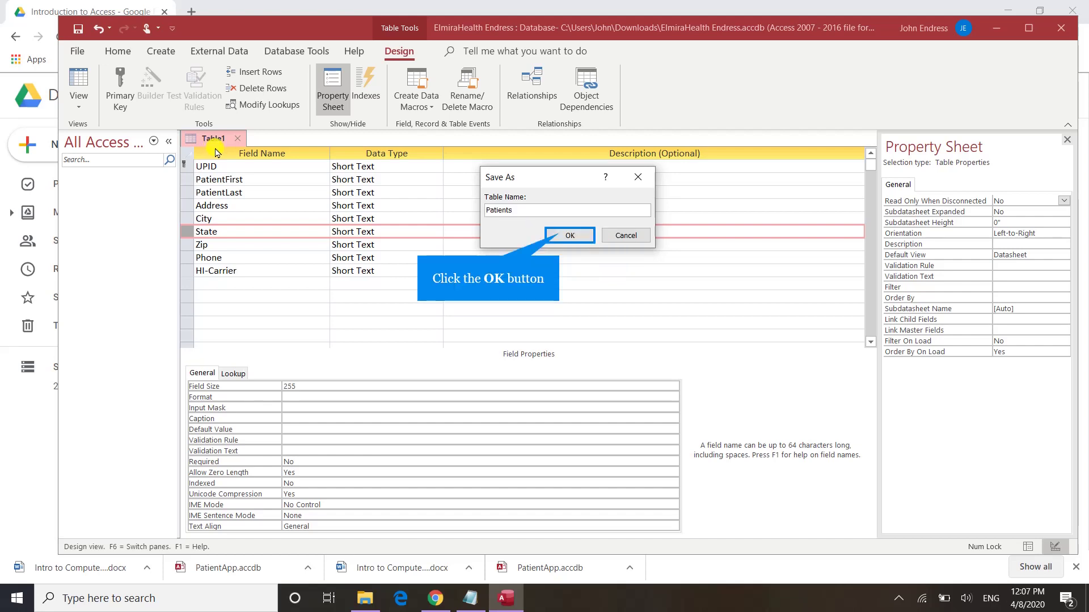